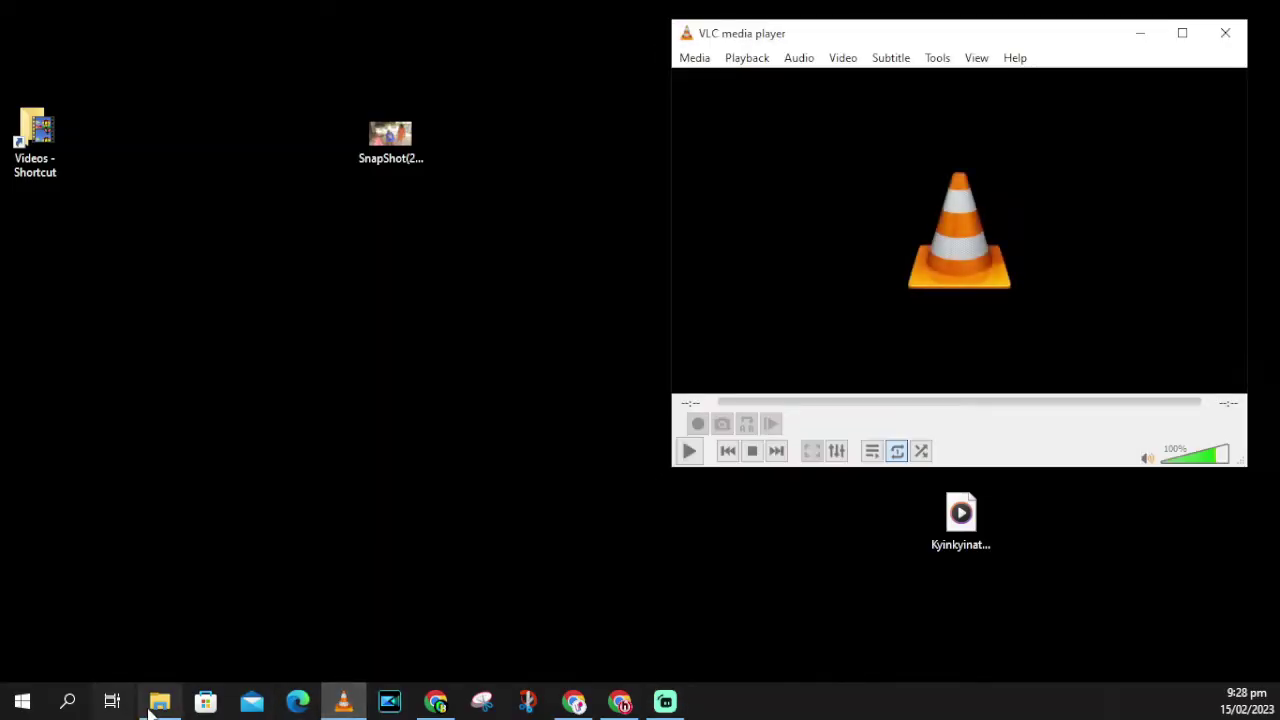
Bring back the VALANTINE WITH STARS folder and select AFTER YOUTUBERS MATCH.MP4.
left_click(162, 716)
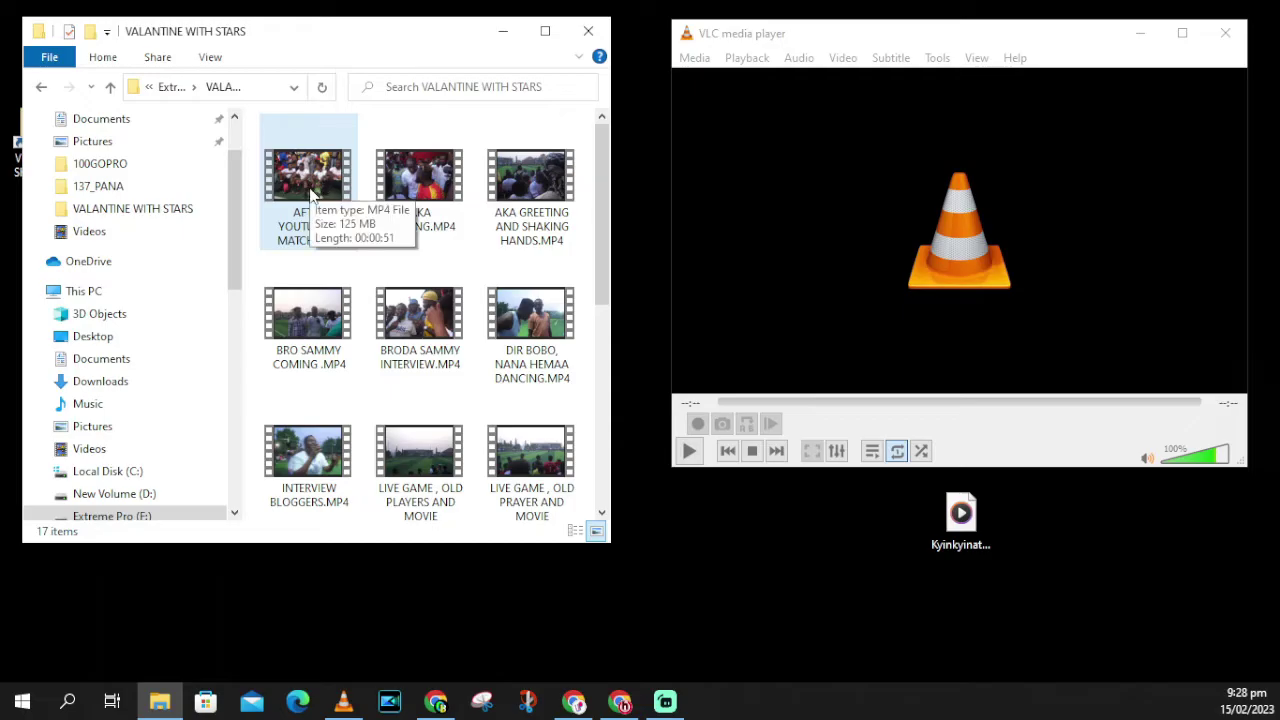
left_click(305, 246)
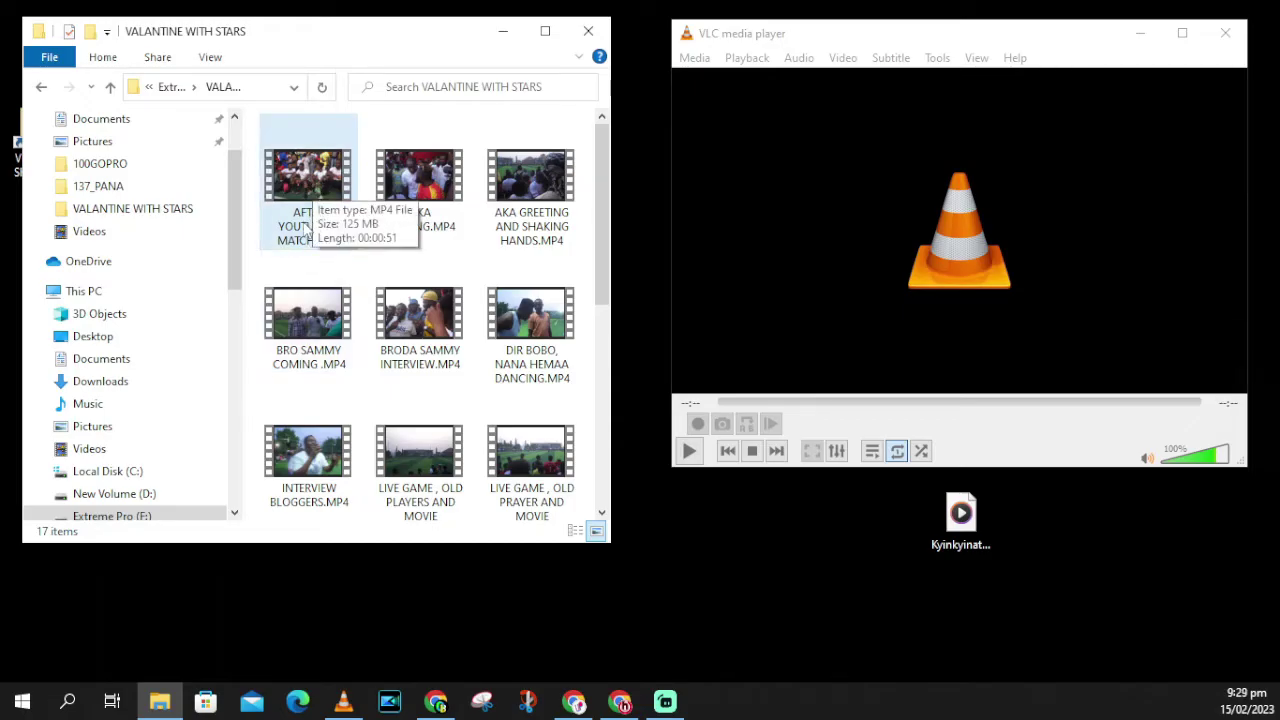
left_click(309, 235)
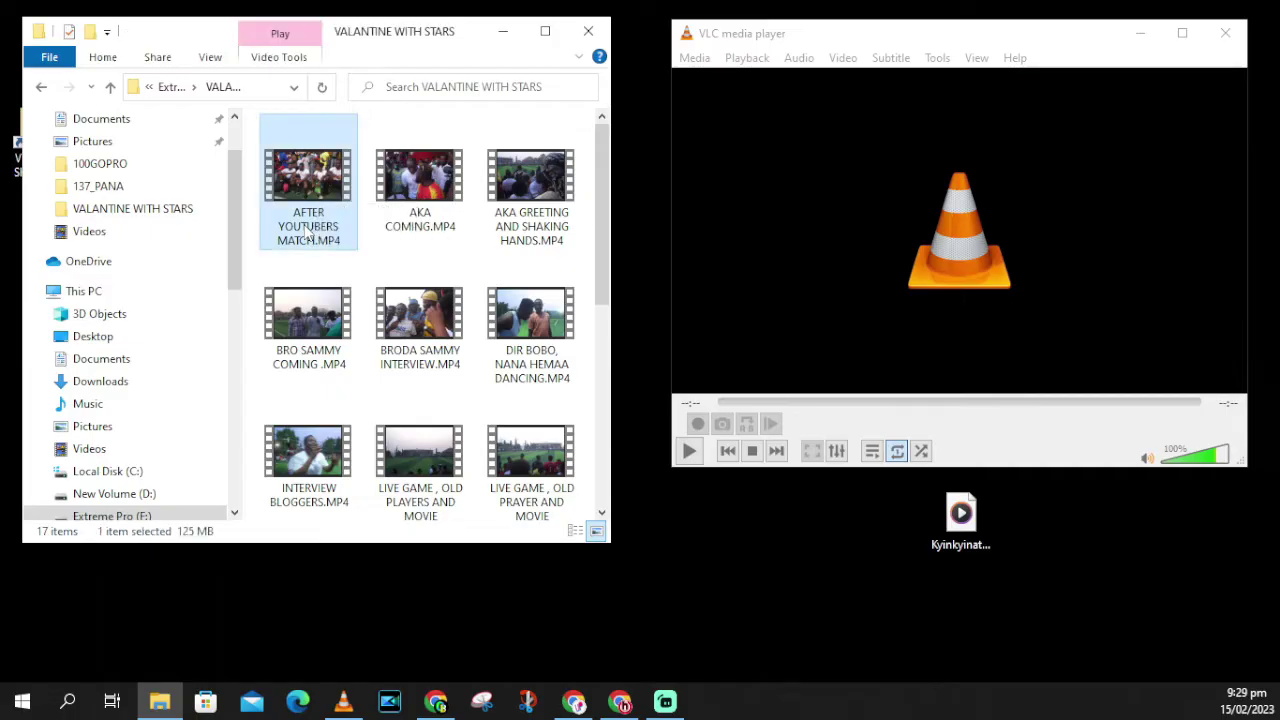
Rename AFTER YOUTUBERS MATCH.MP4 but keep its name unchanged, leaving it selected.
right_click(321, 231)
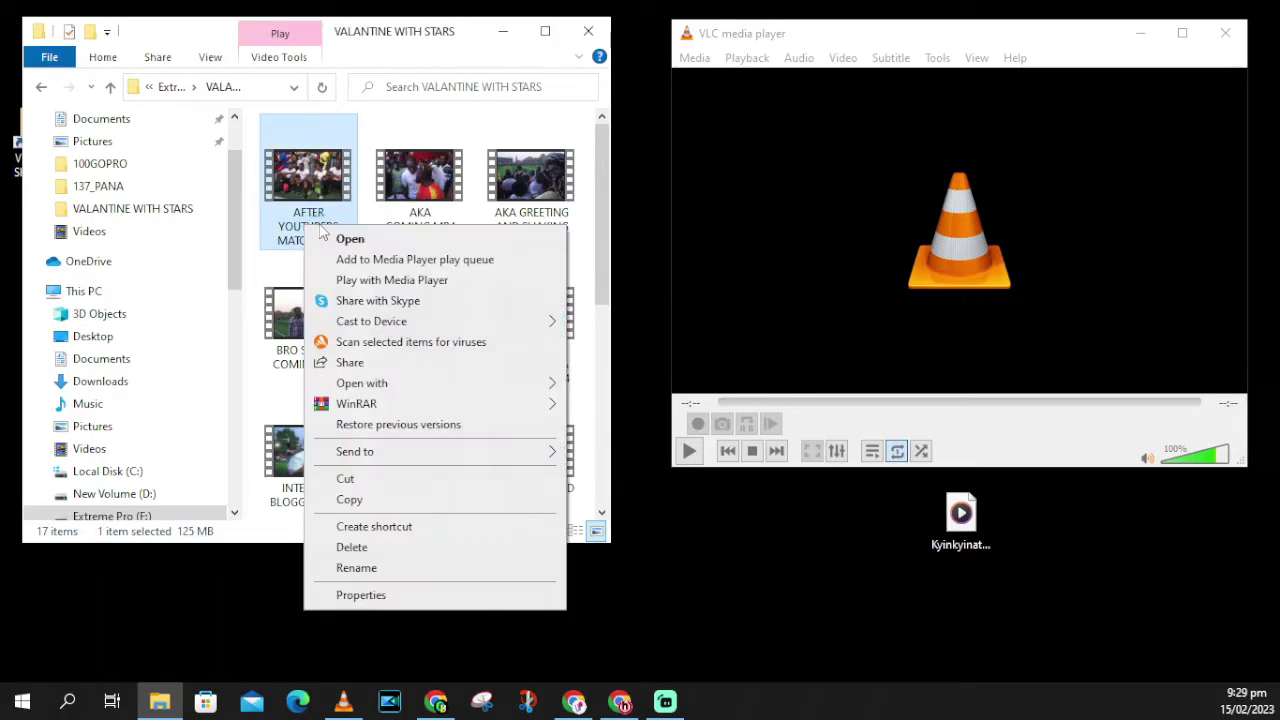
left_click(356, 568)
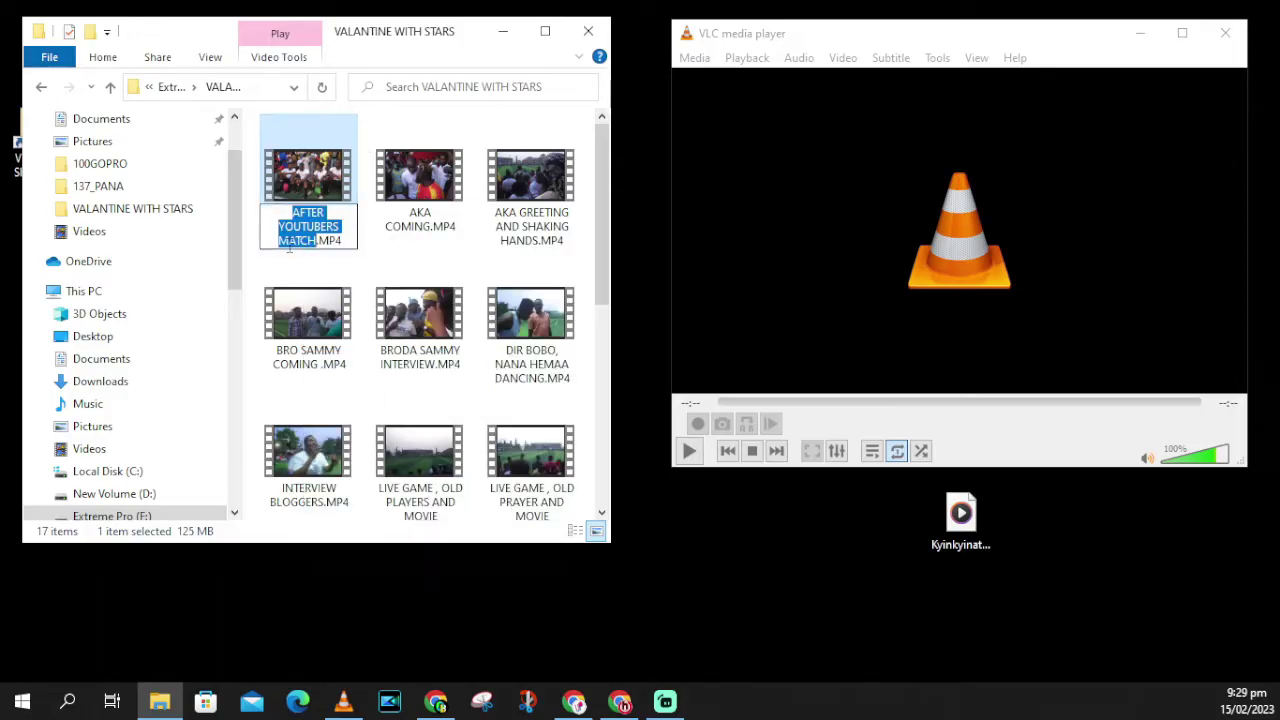
left_click(343, 240)
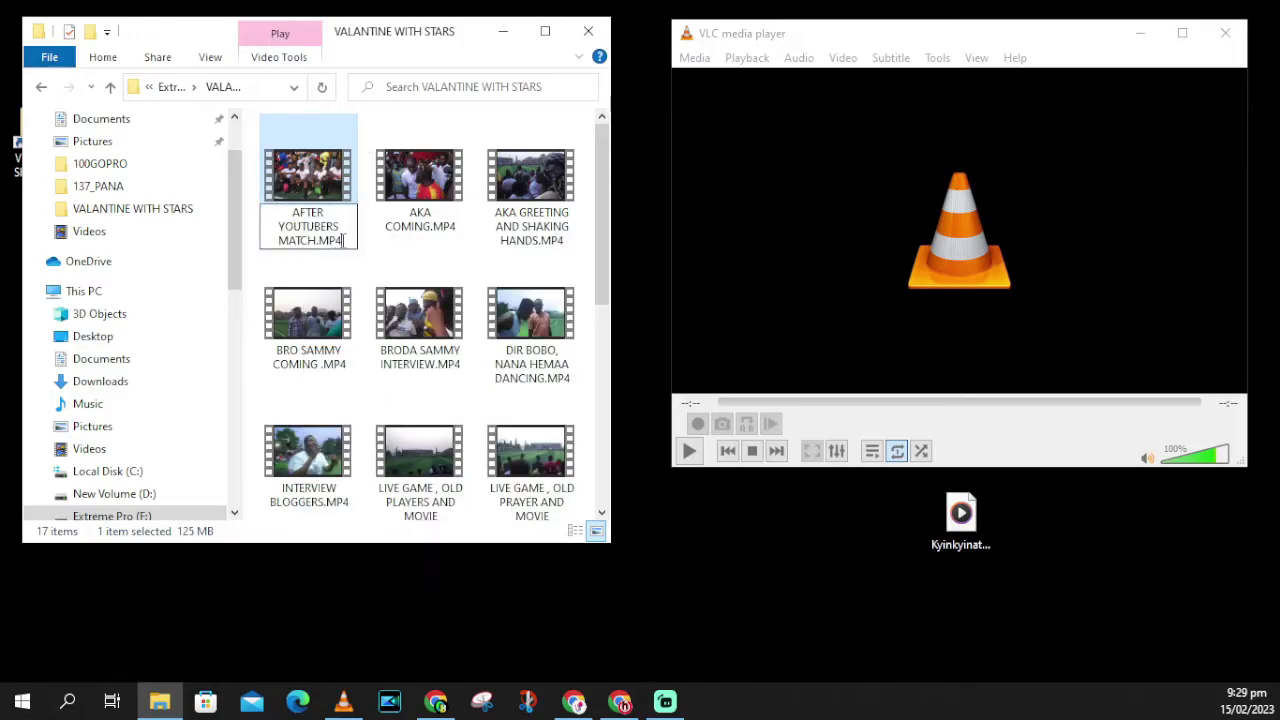
left_click_drag(343, 240, 285, 212)
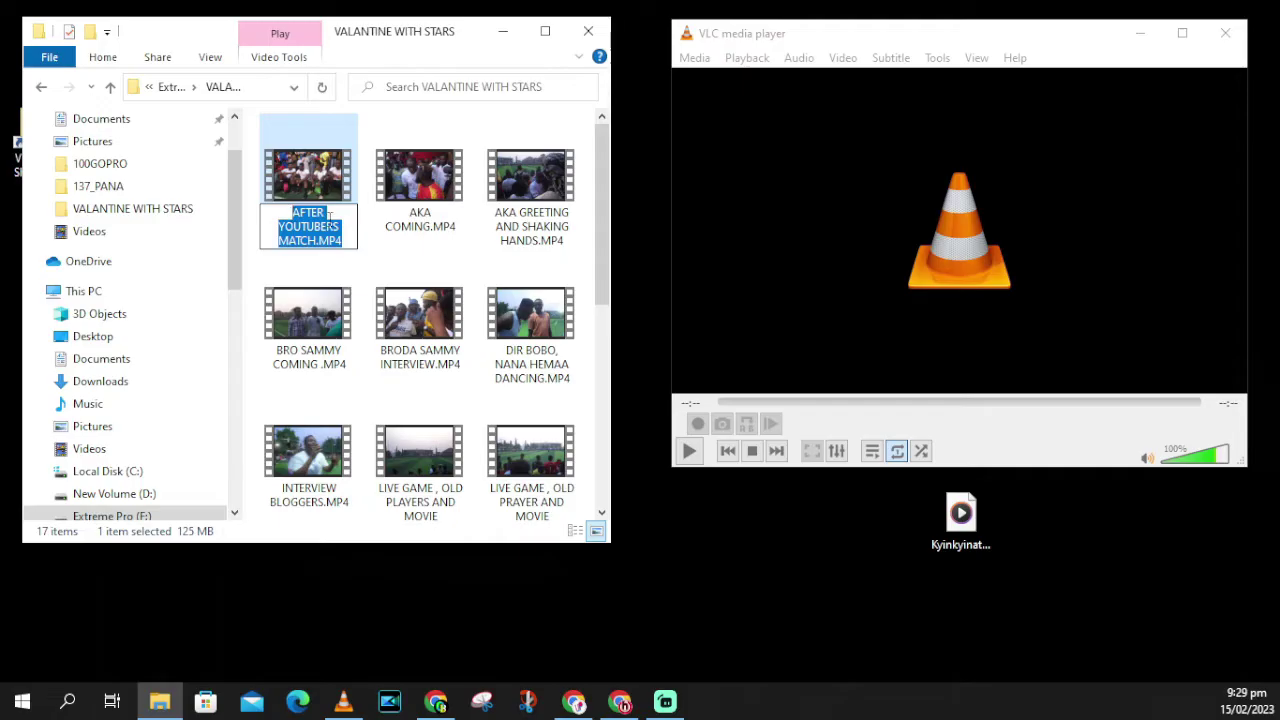
left_click(372, 244)
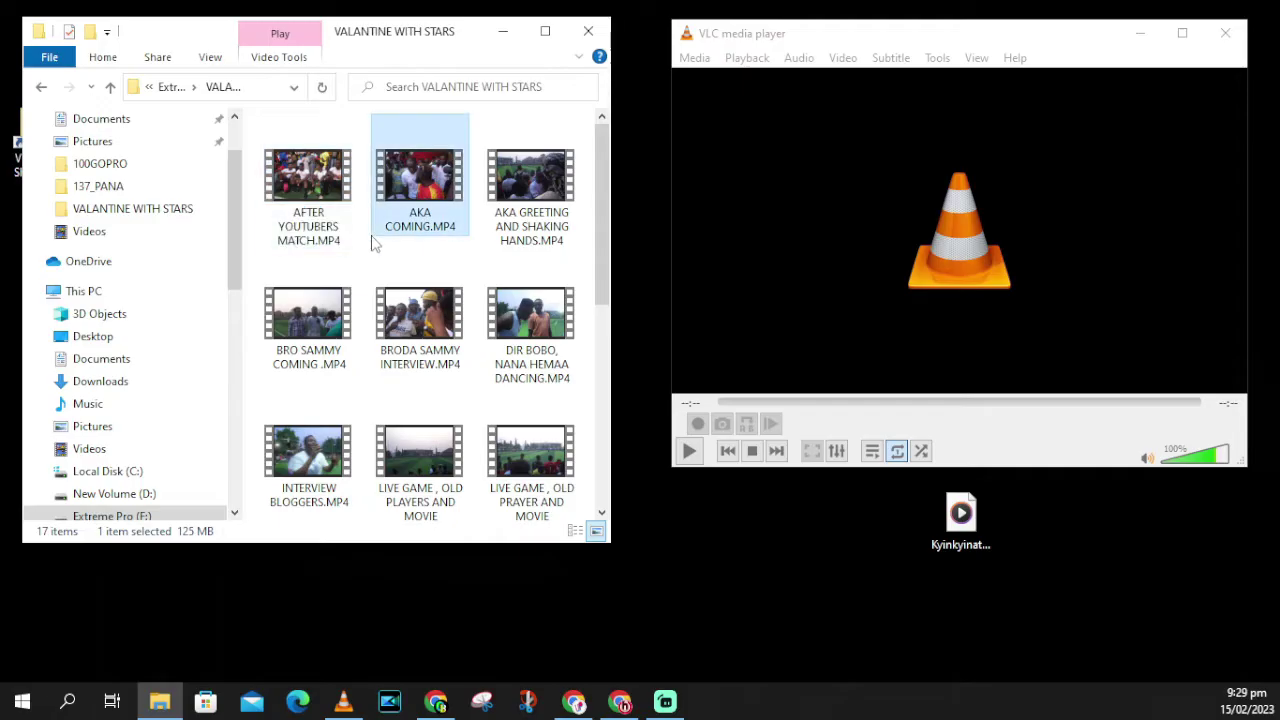
left_click(296, 184)
Drag AFTER YOUTUBERS MATCH.MP4 into VLC to play it, then pause it at 00:01.
mouse_move(296, 184)
left_mouse_down()
mouse_move(876, 332)
mouse_move(920, 334)
mouse_move(917, 317)
left_mouse_up()
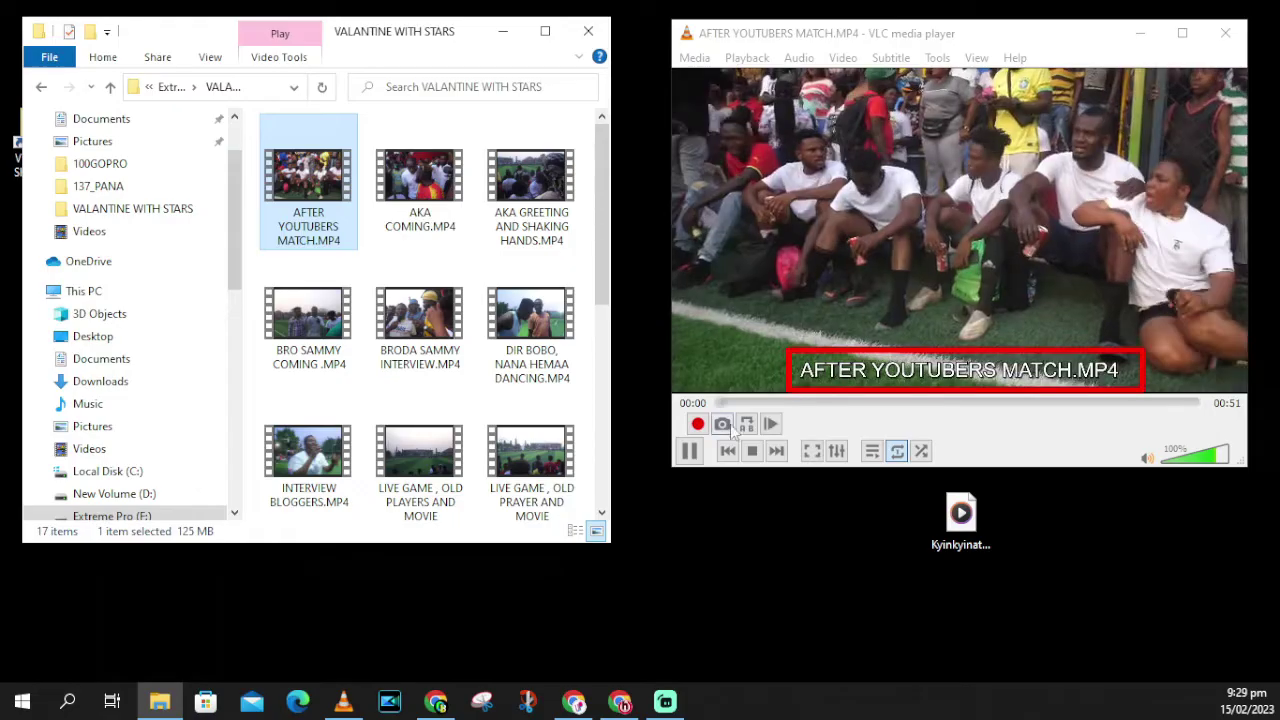
left_click(690, 452)
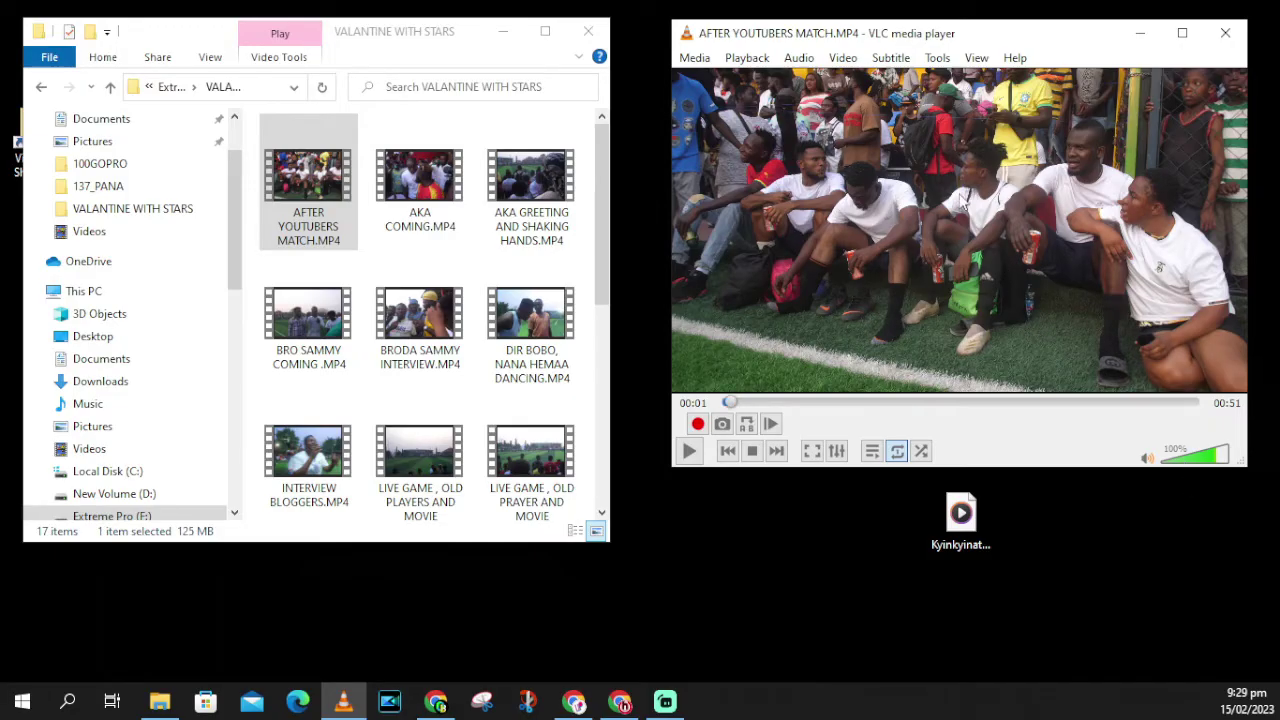
left_click(938, 60)
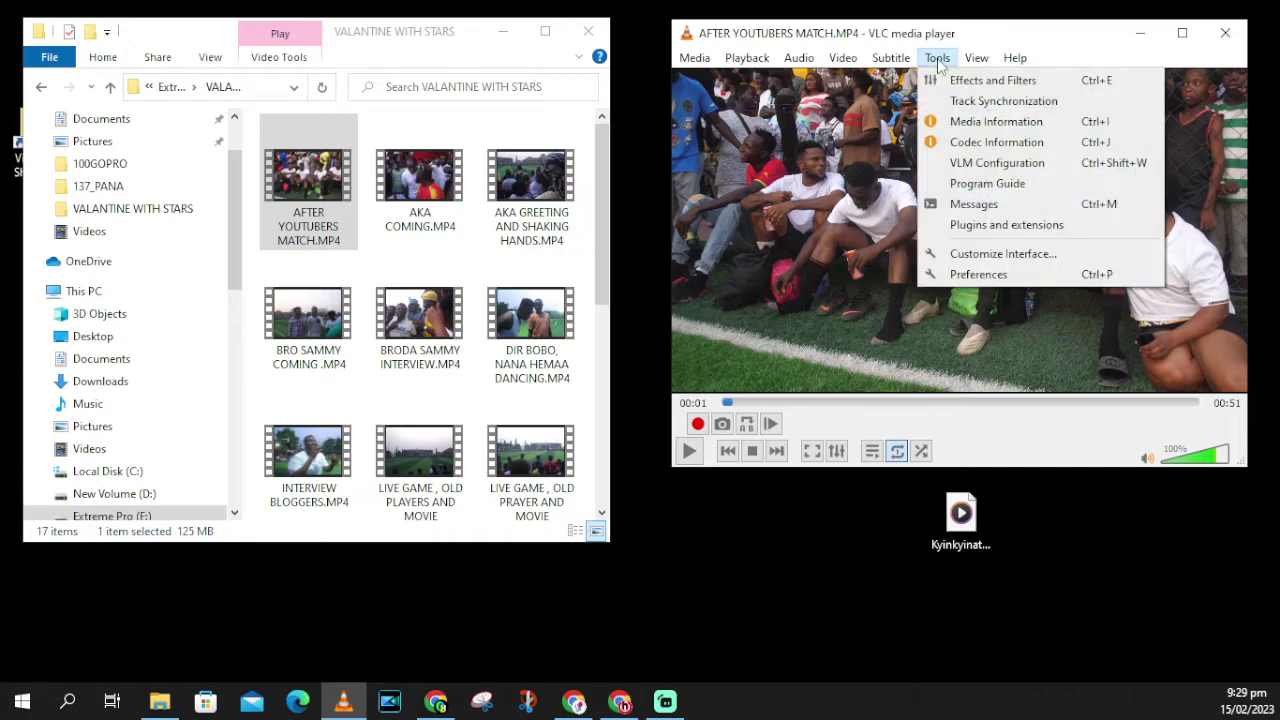
Open Tools > Preferences with Show settings: All and select the Video category.
left_click(1013, 278)
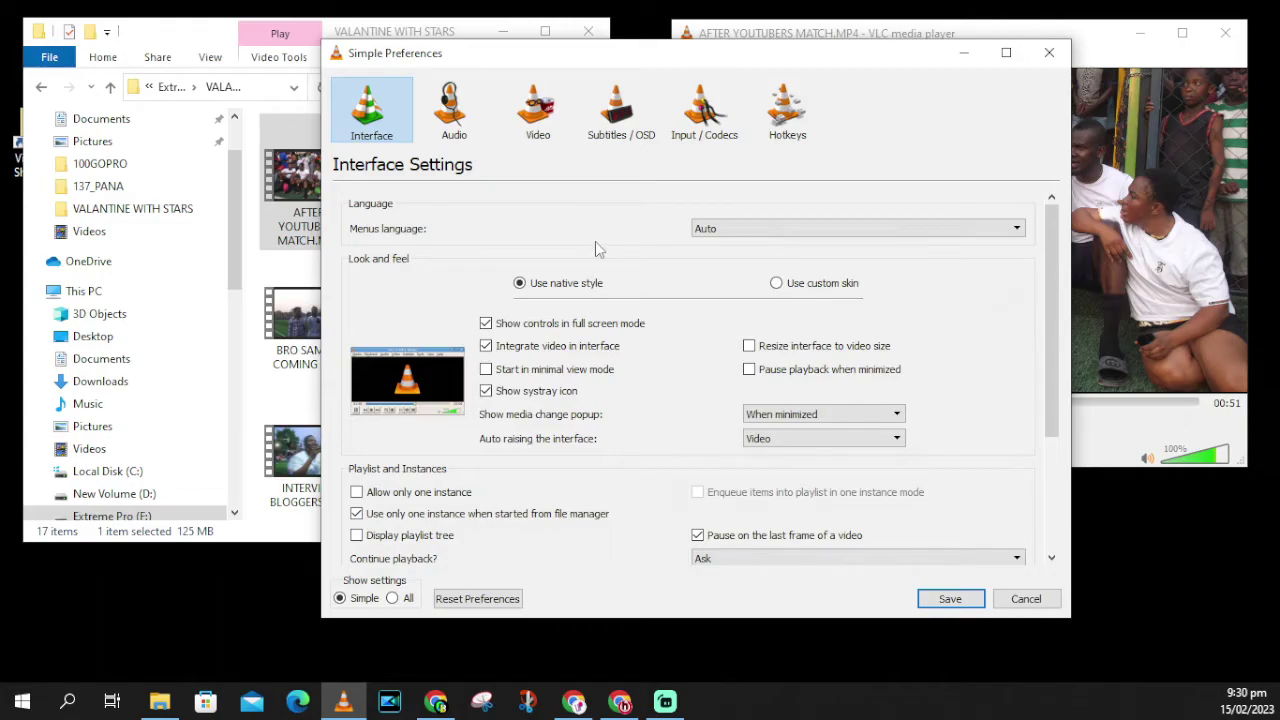
left_click(393, 599)
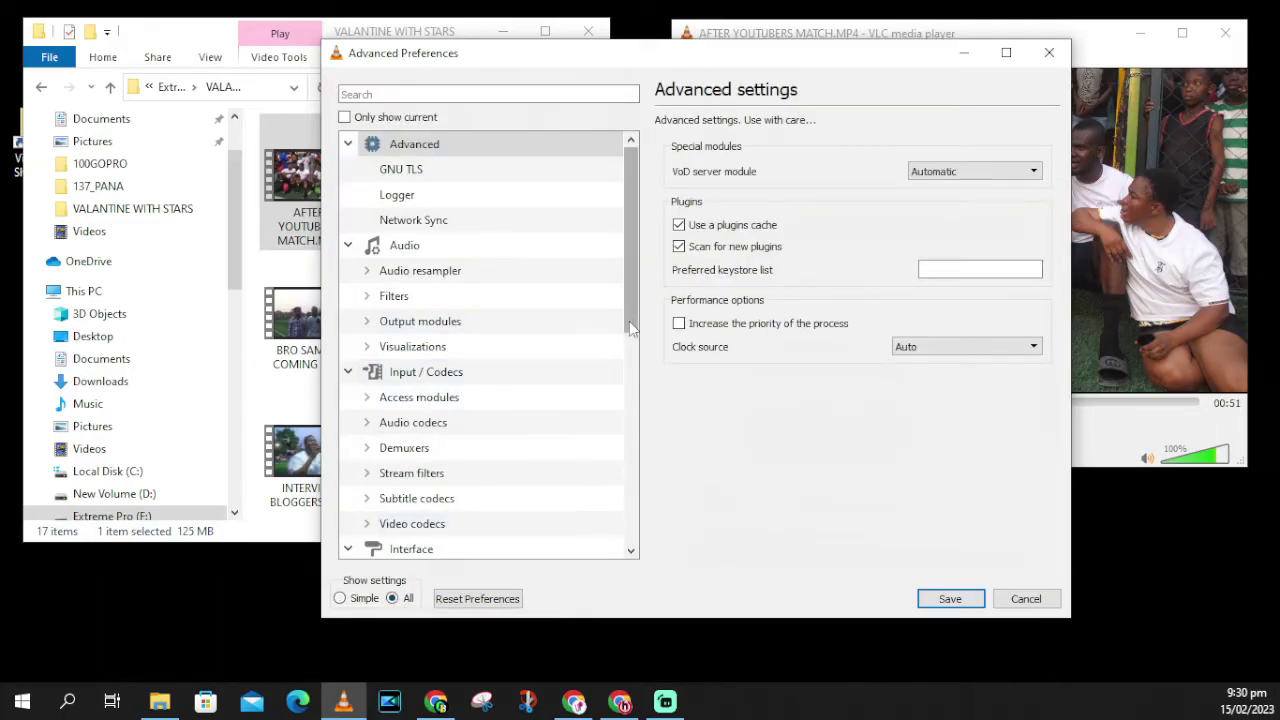
left_click_drag(630, 303, 628, 498)
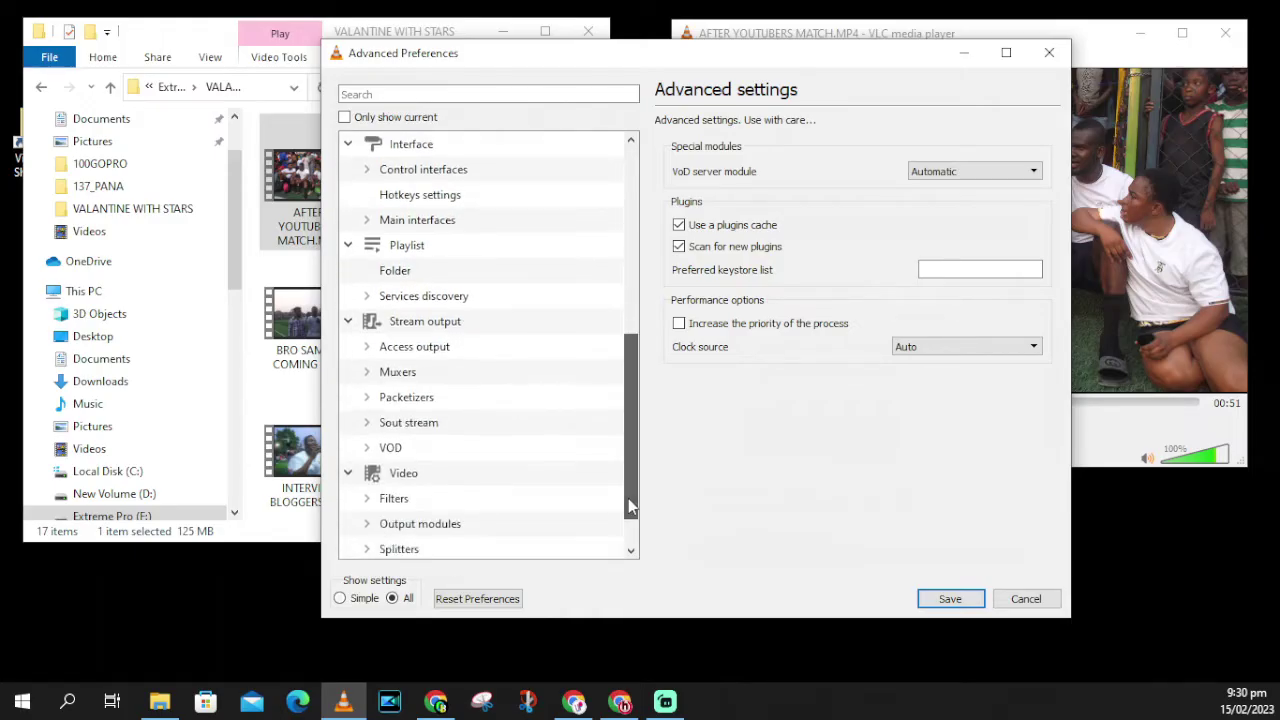
left_click(421, 480)
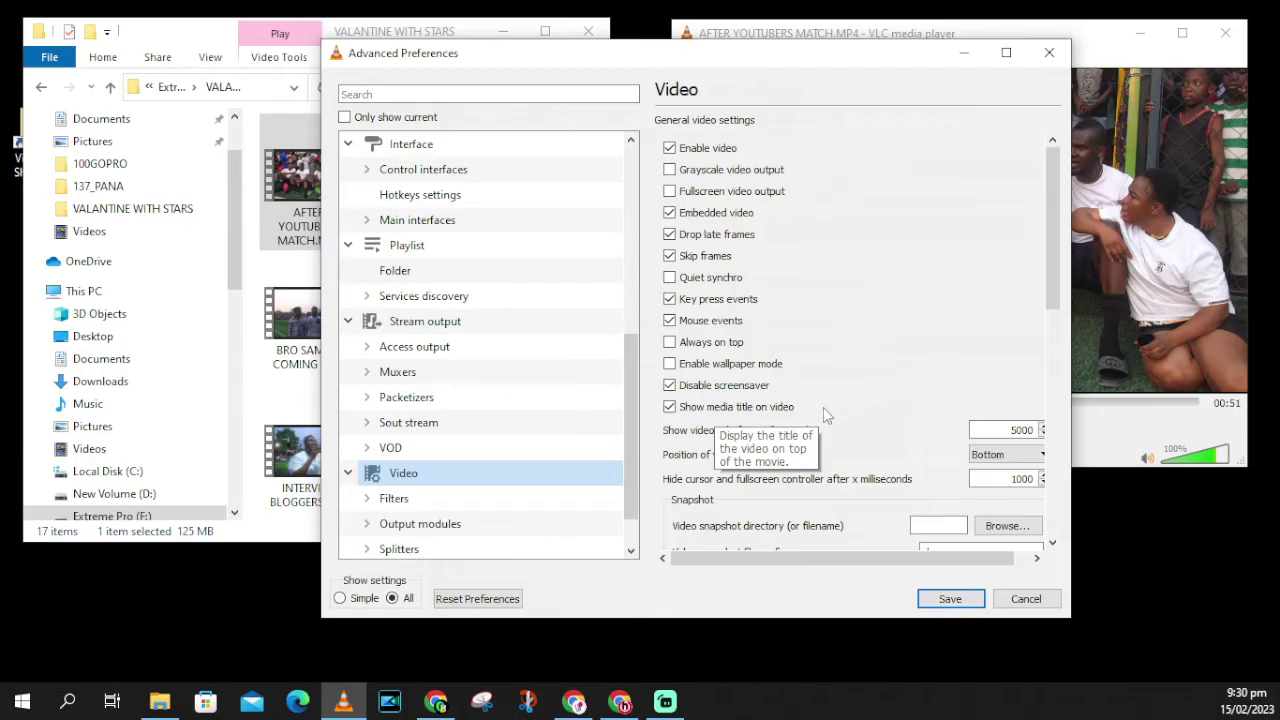
Uncheck 'Show media title on video' and save the preferences.
left_click(669, 408)
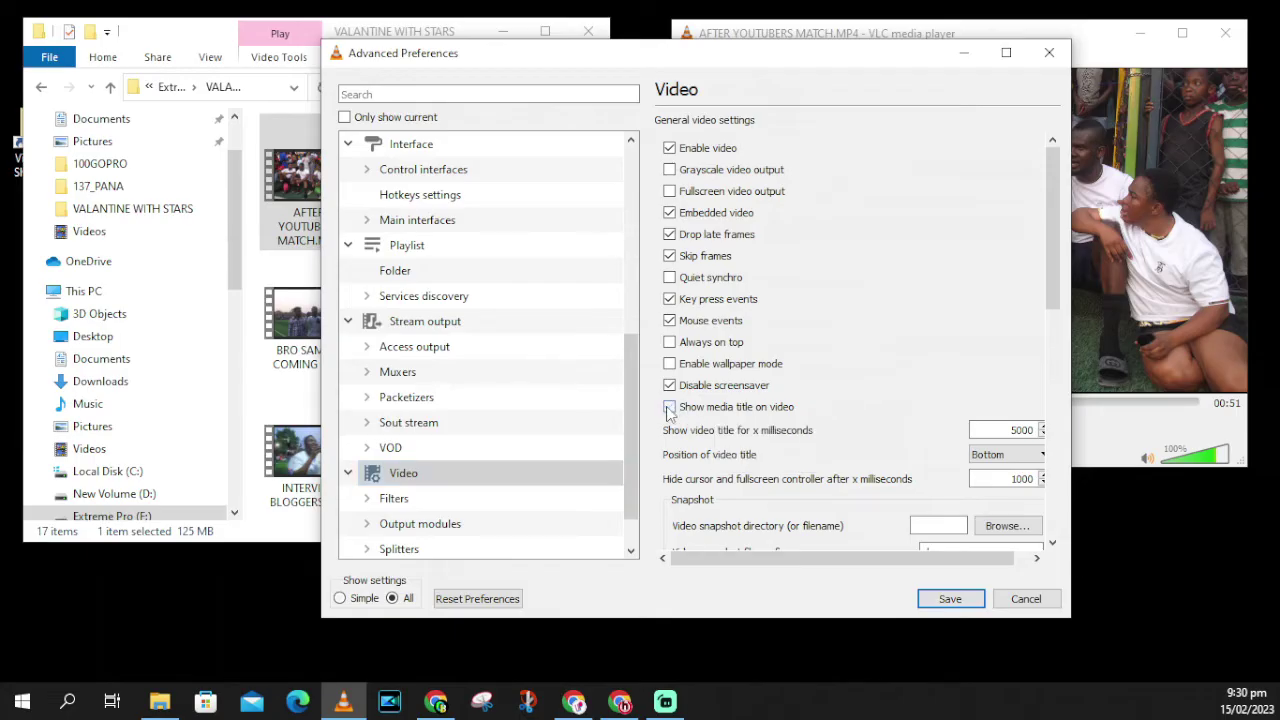
left_click(951, 602)
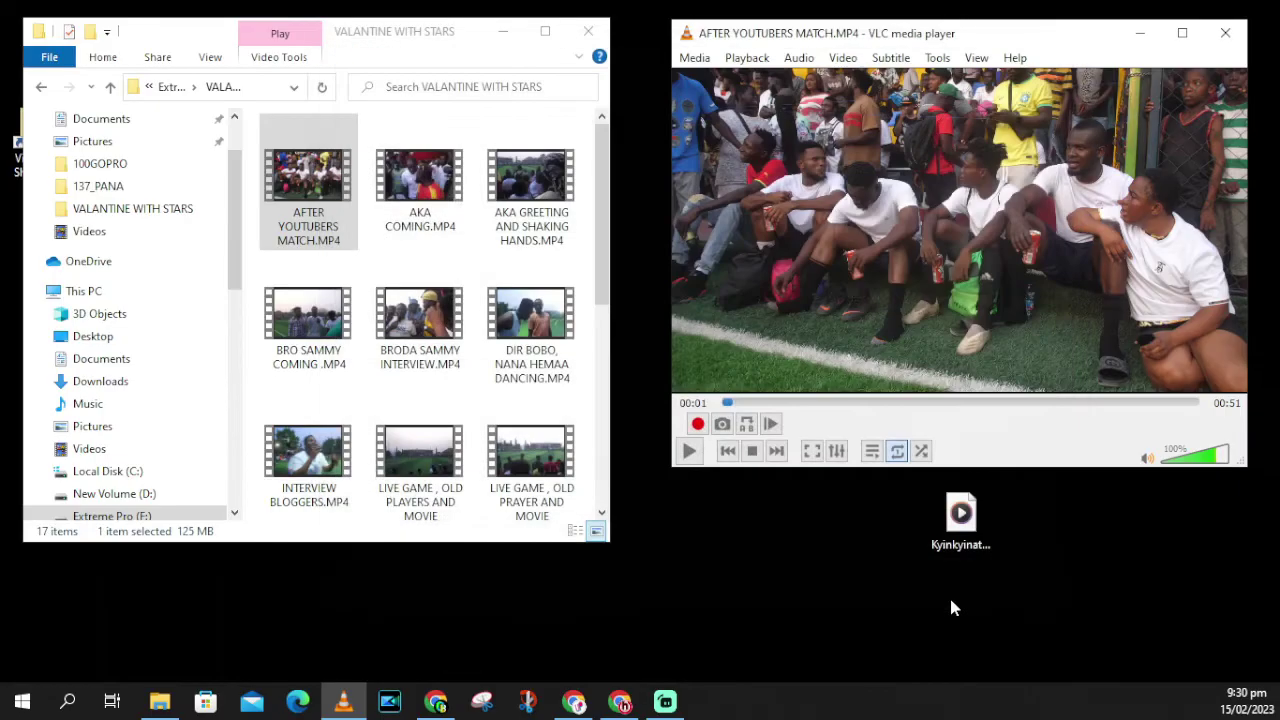
Close and relaunch VLC, drag AFTER YOUTUBERS MATCH.MP4 in again, and pause at 00:02.
left_click(1225, 36)
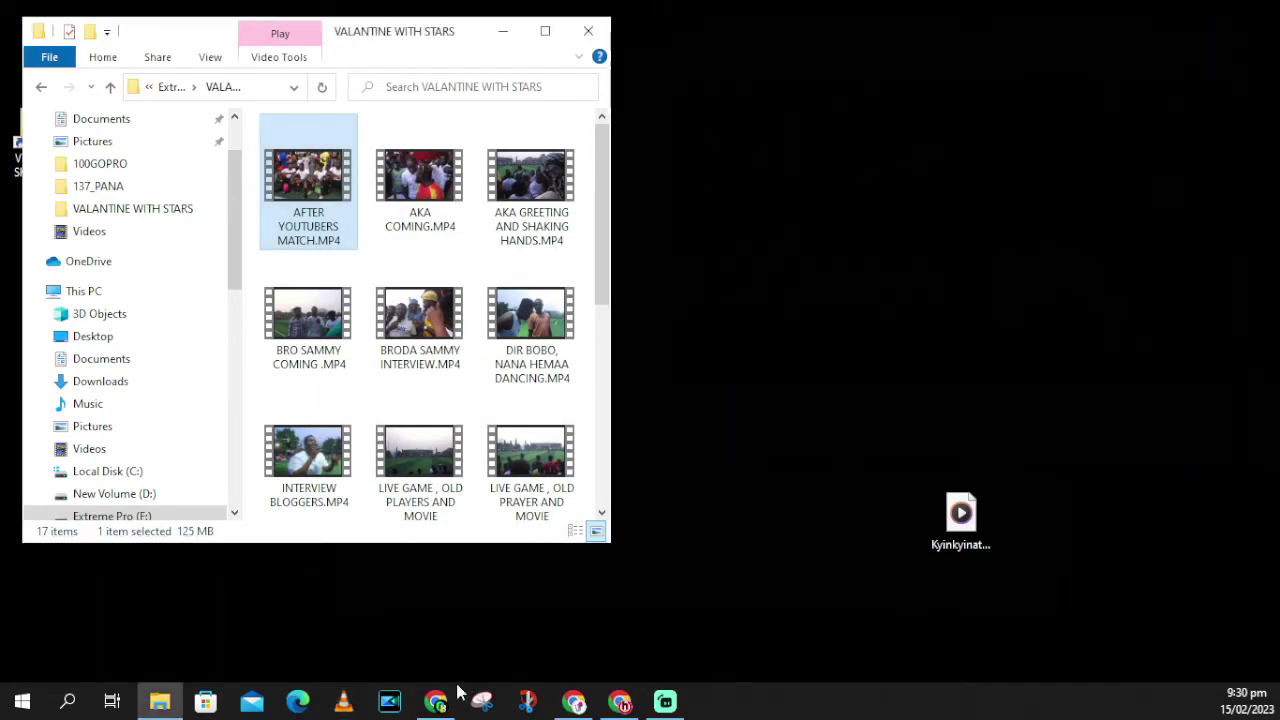
left_click(344, 703)
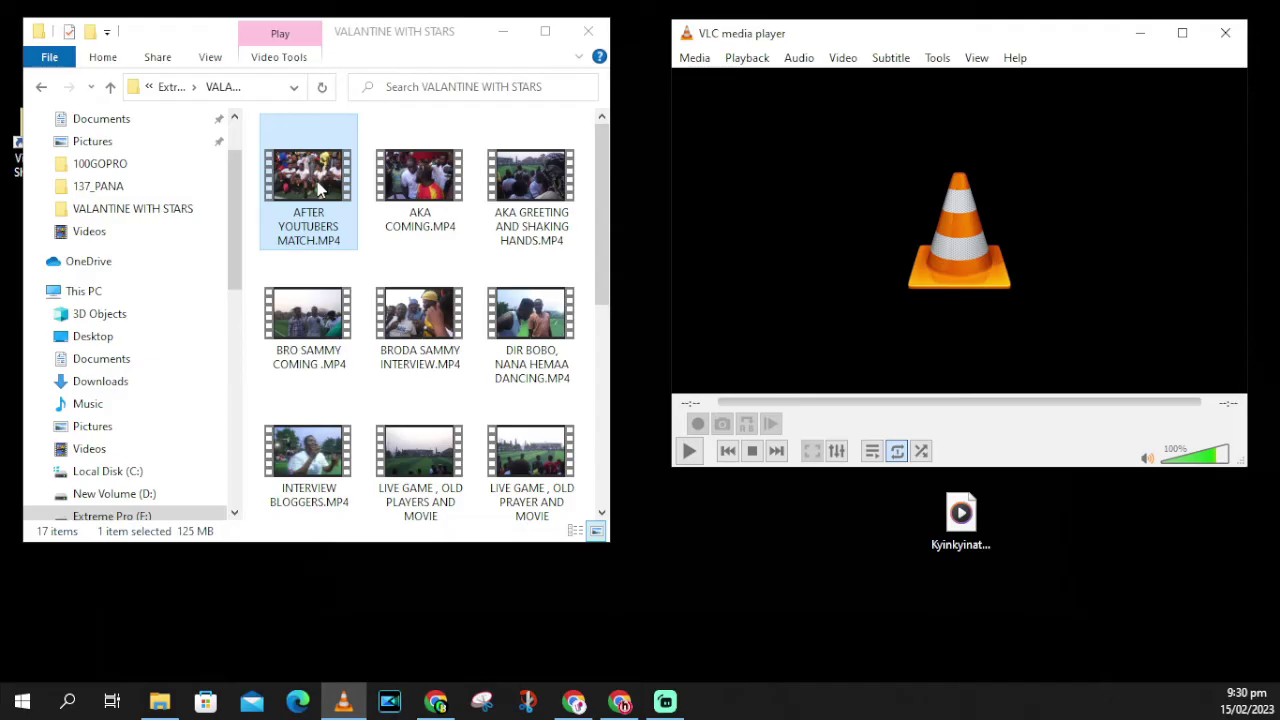
left_click_drag(320, 188, 791, 263)
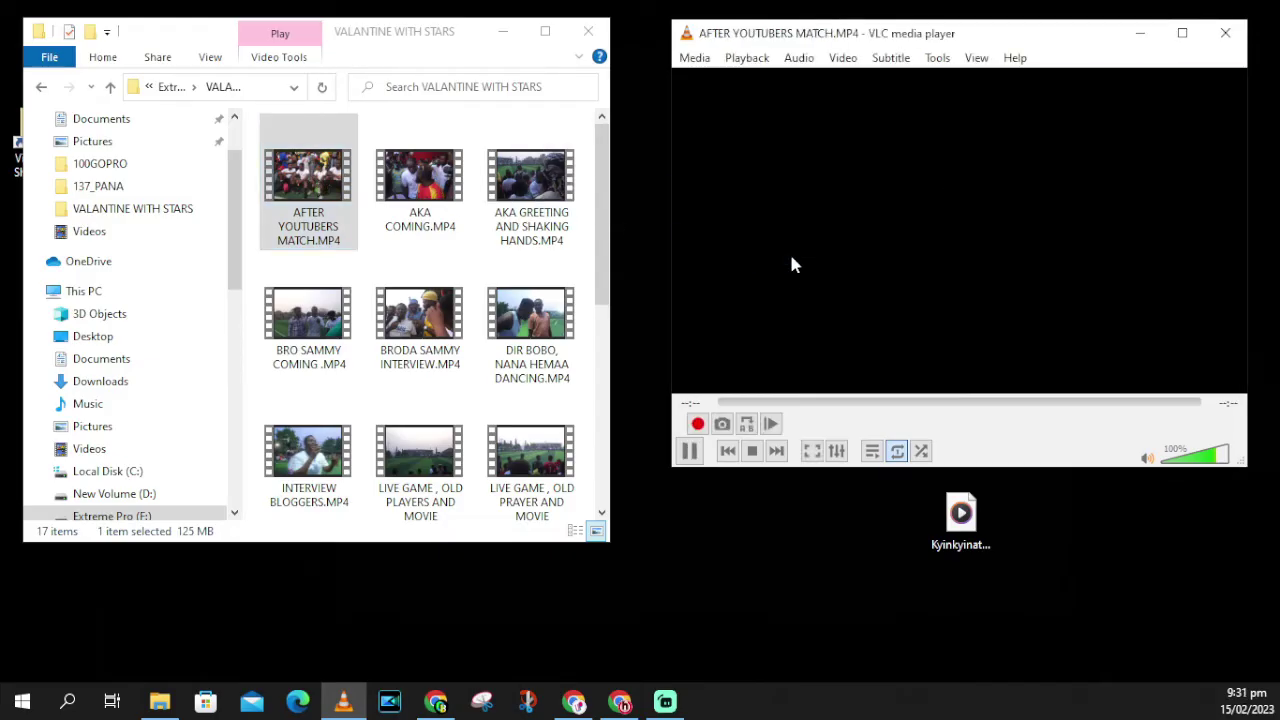
left_click(680, 454)
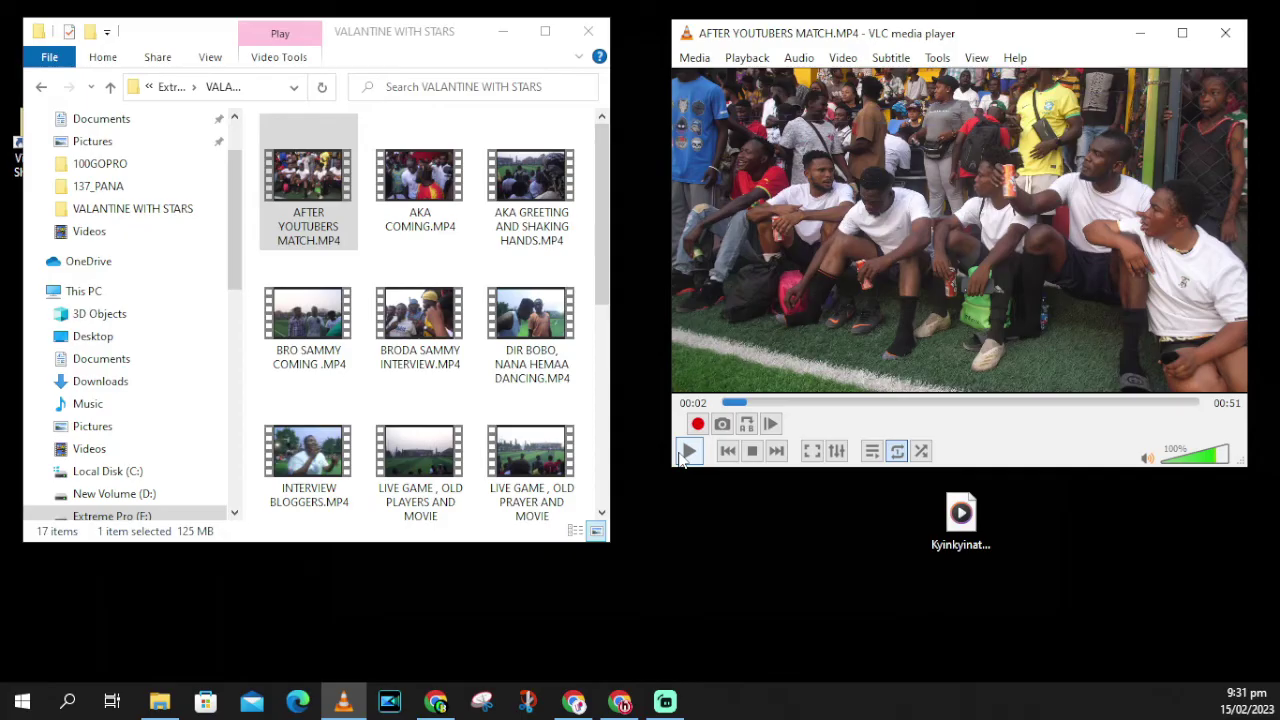
Drag AKA GREETING AND SHAKING HANDS.MP4 into VLC and pause it at 00:03.
left_click(519, 195)
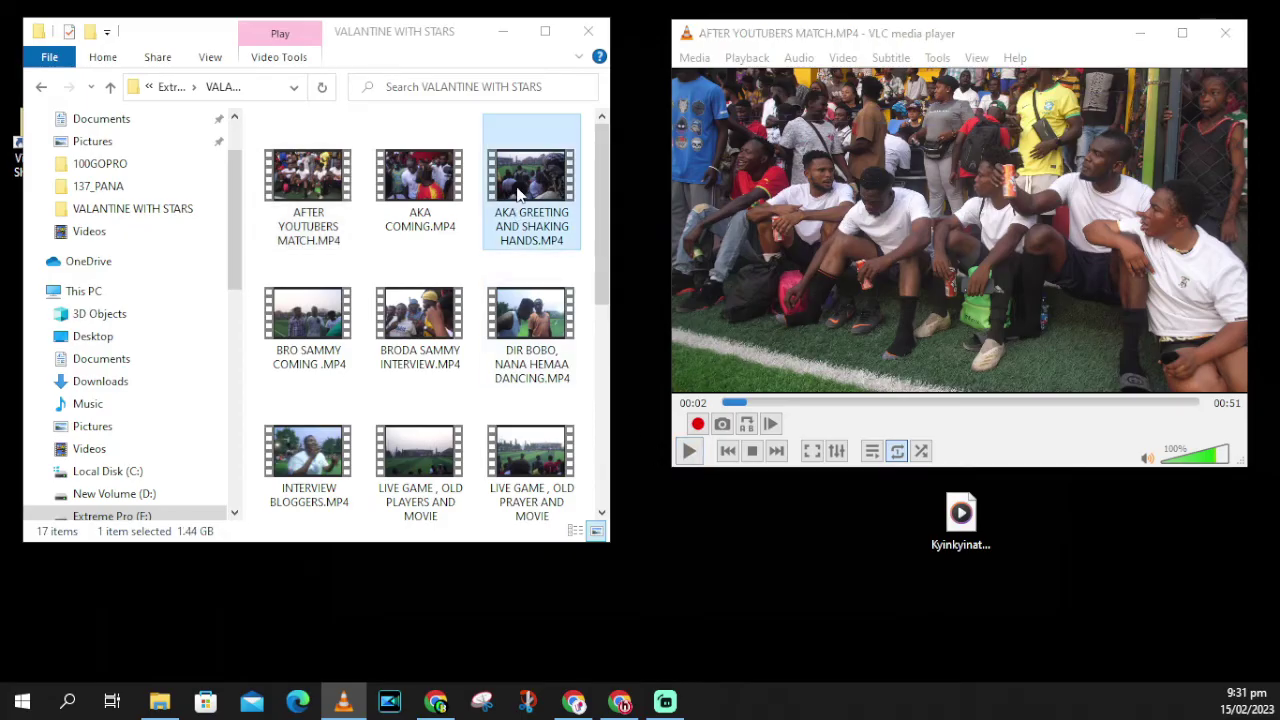
left_click_drag(519, 195, 1005, 243)
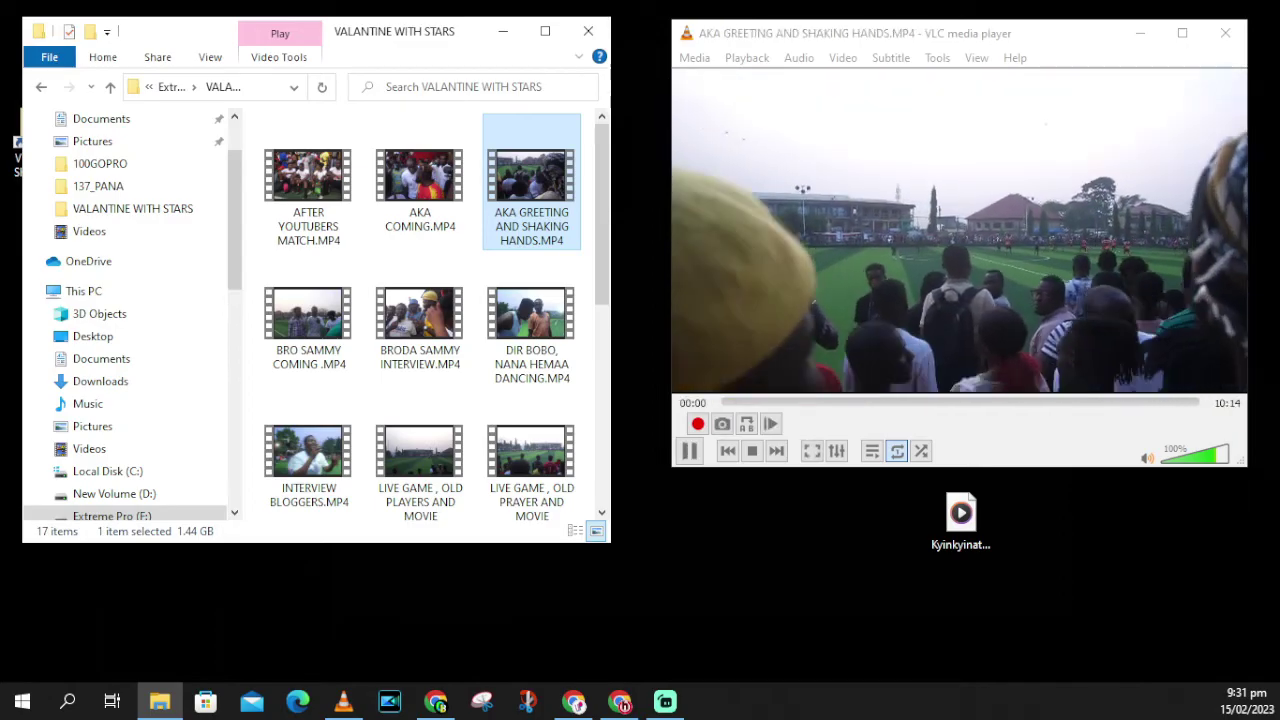
left_click(688, 453)
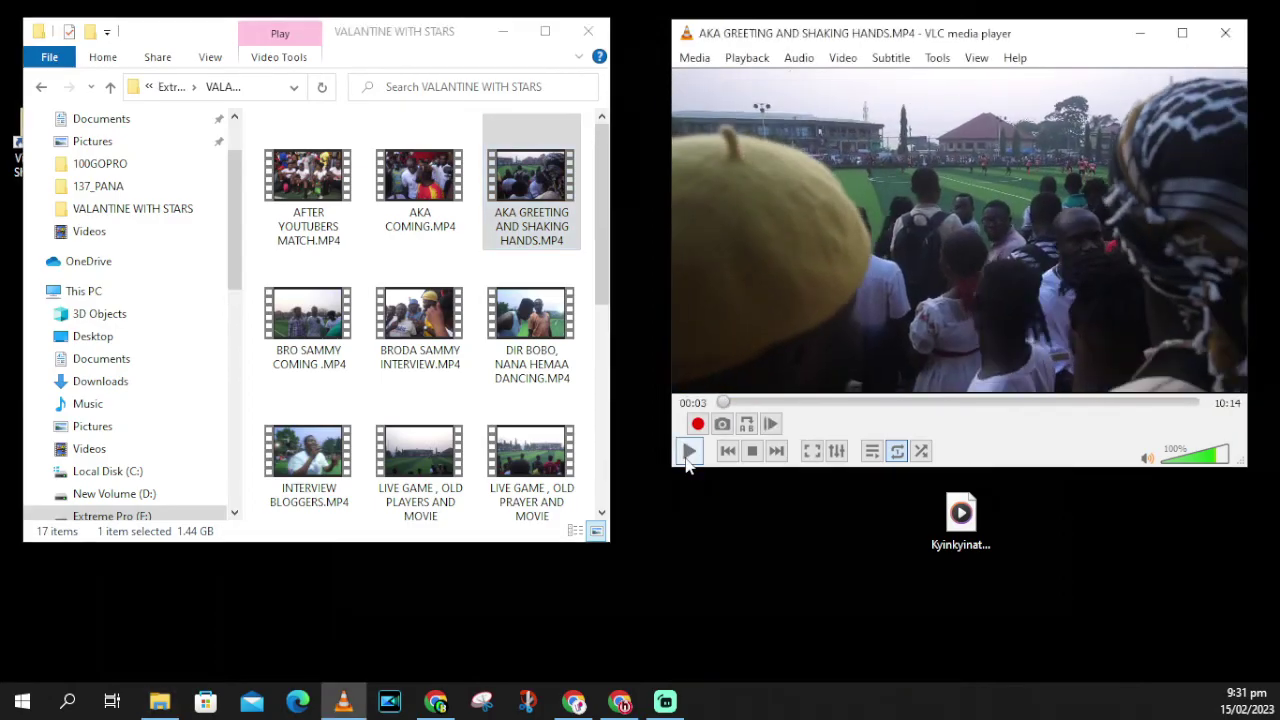